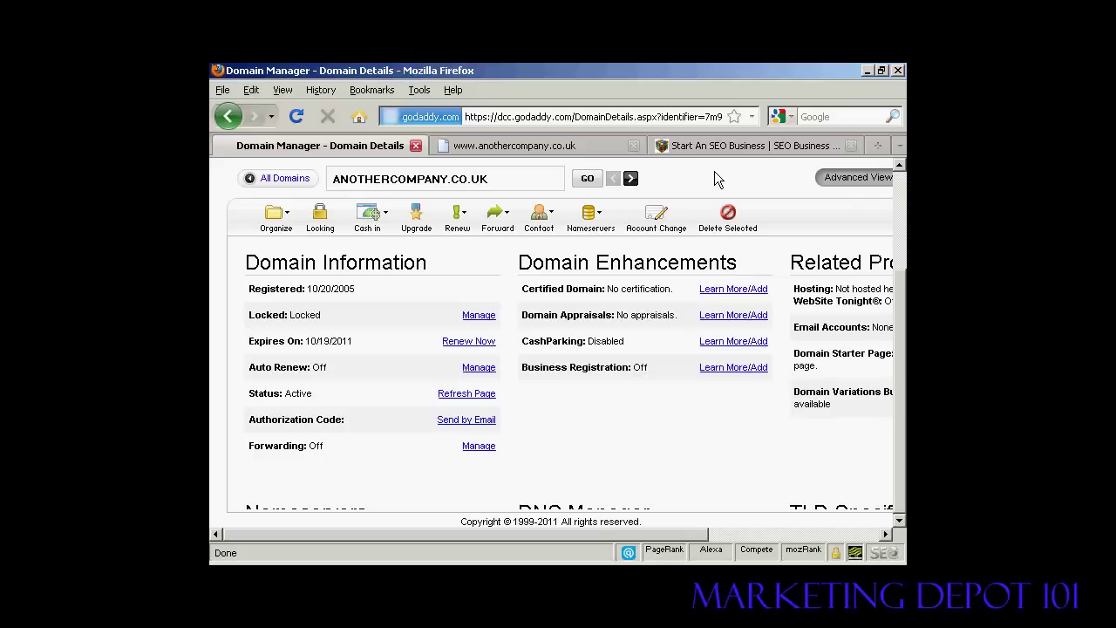
pyautogui.click(532, 150)
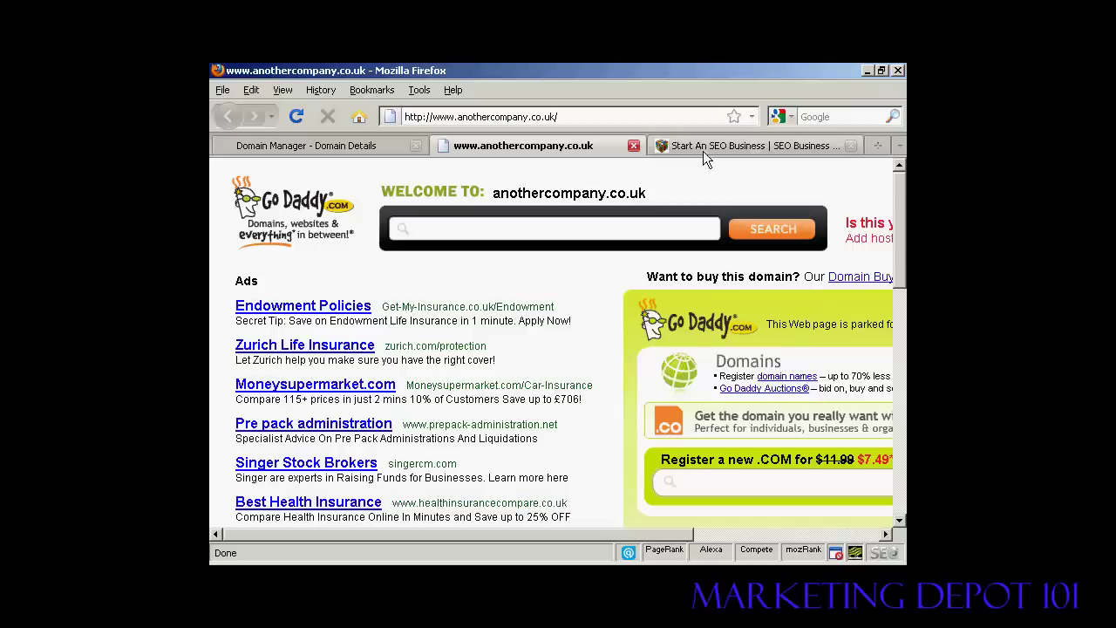
pyautogui.click(732, 146)
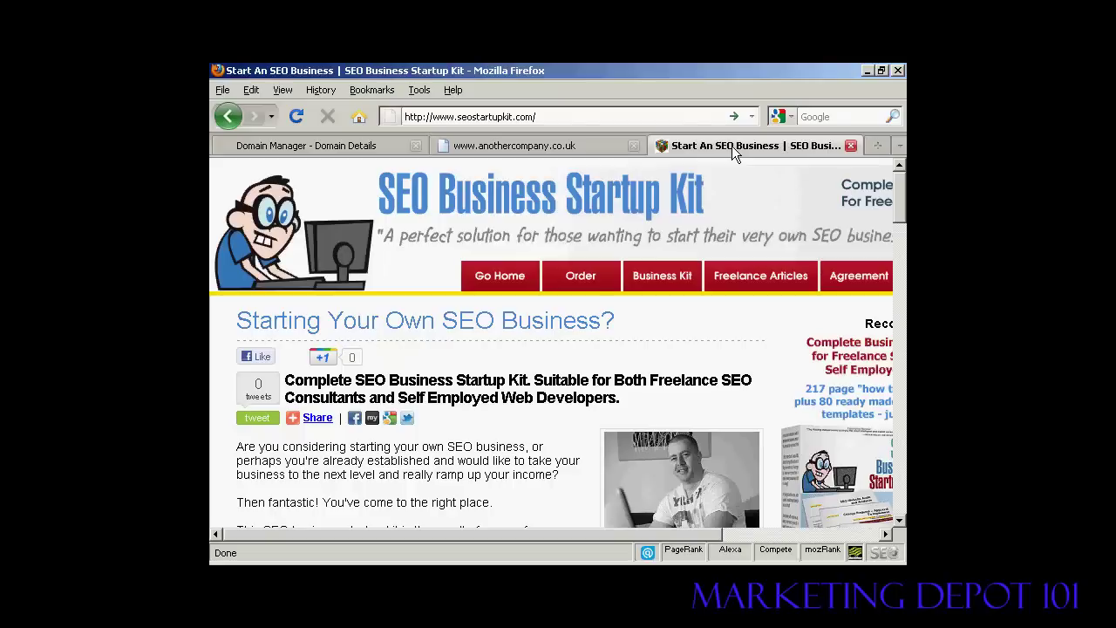
pyautogui.click(346, 147)
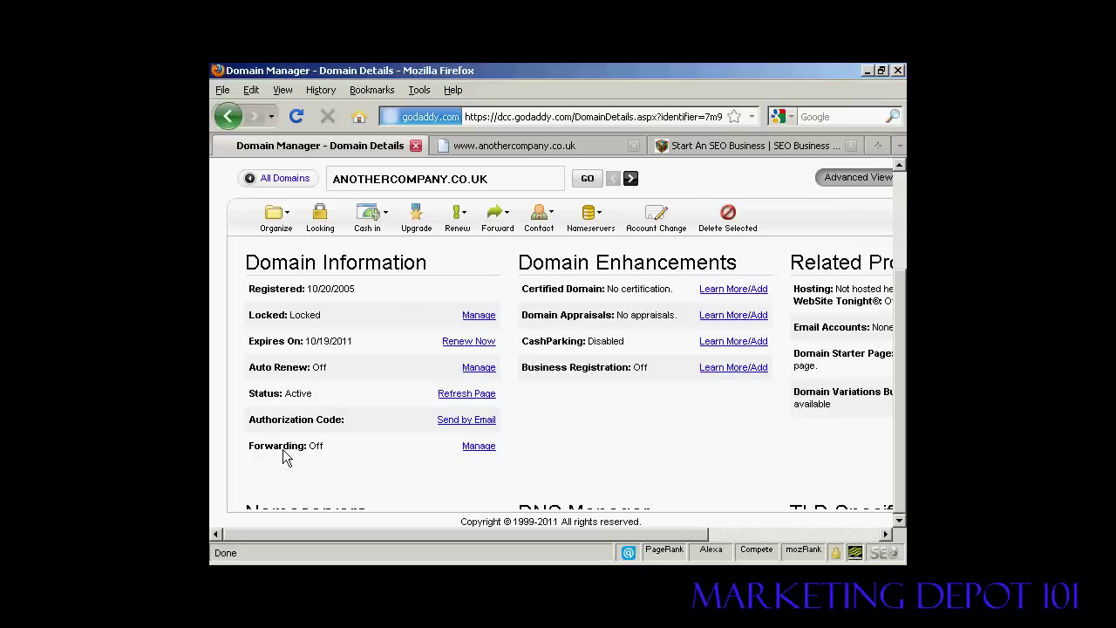
# - Open ANOTHERCOMPANY.CO.UK's forwarding settings and choose Forward with Masking under Advanced Options
pyautogui.click(479, 446)
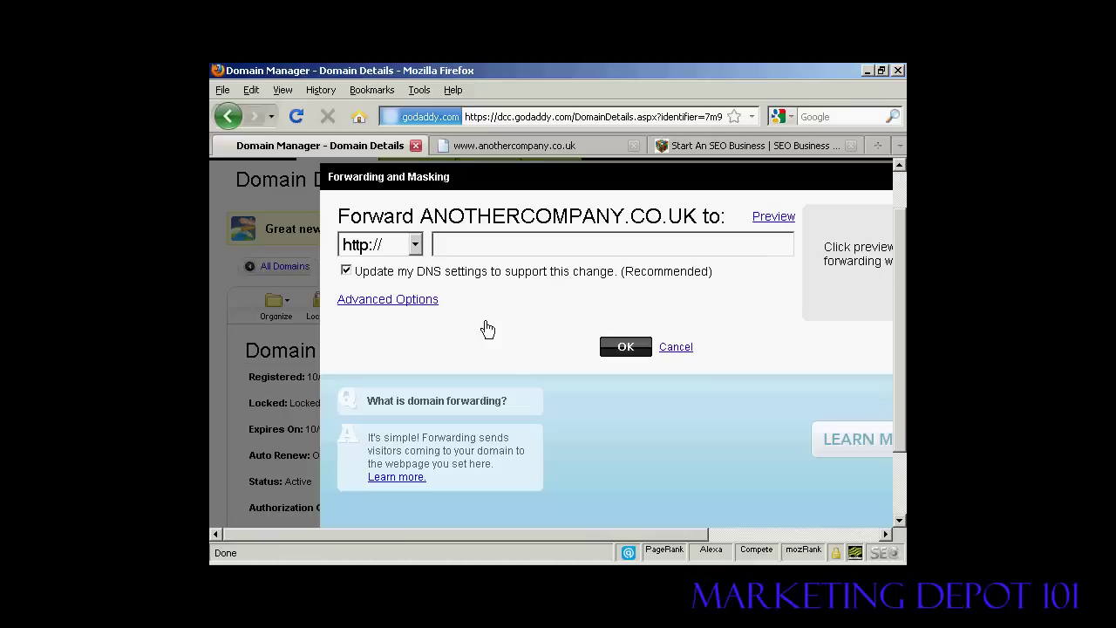
pyautogui.click(404, 299)
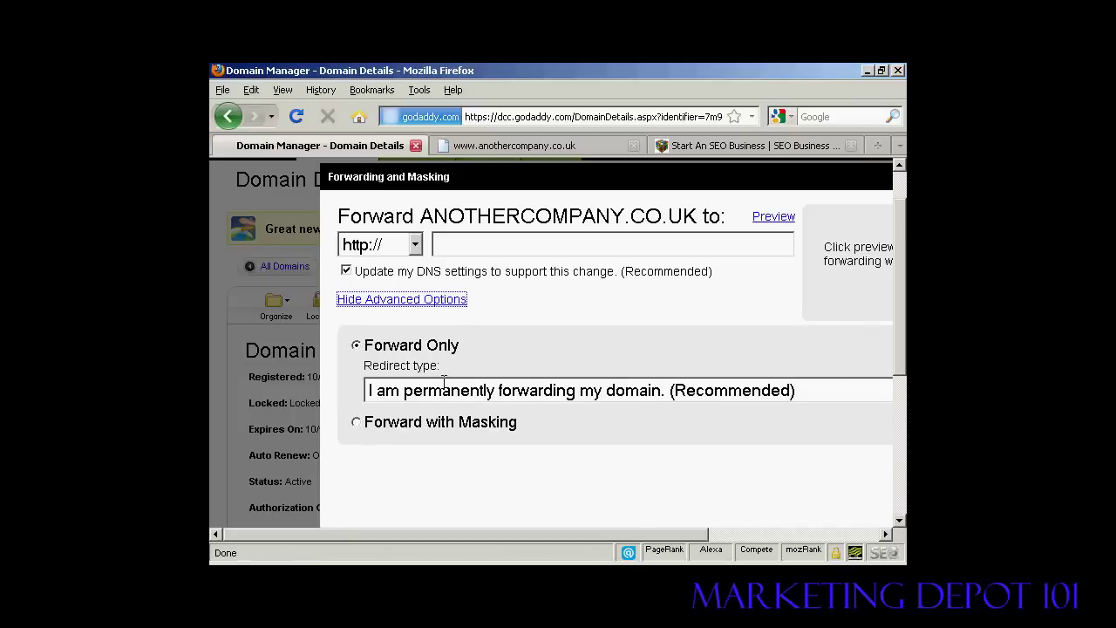
pyautogui.click(357, 425)
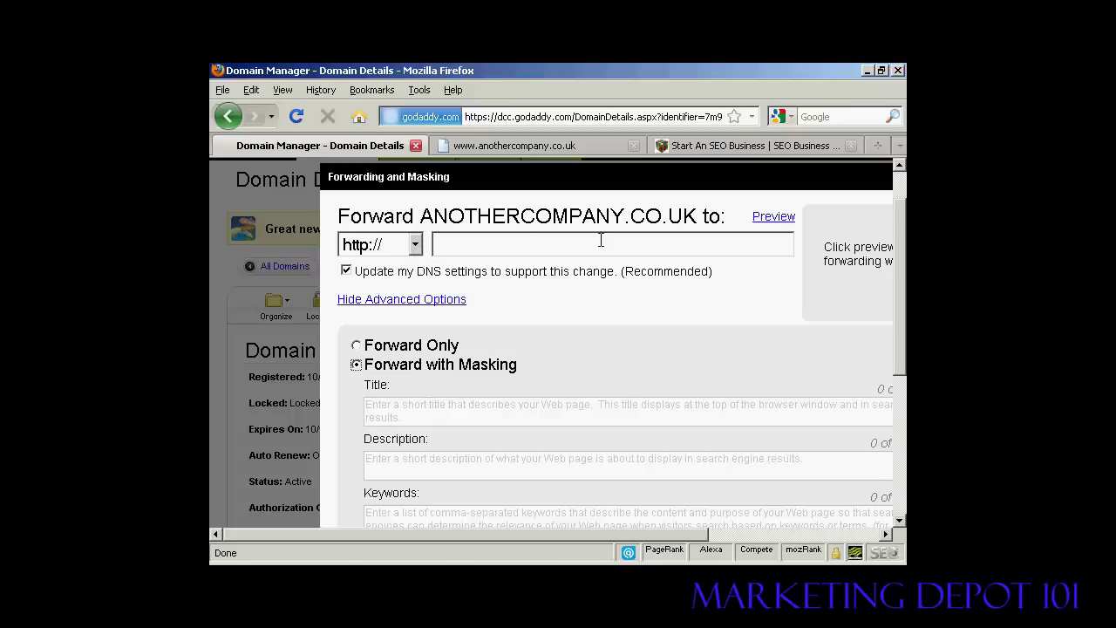
pyautogui.click(447, 245)
pyautogui.hotkey('ctrl', 'v')
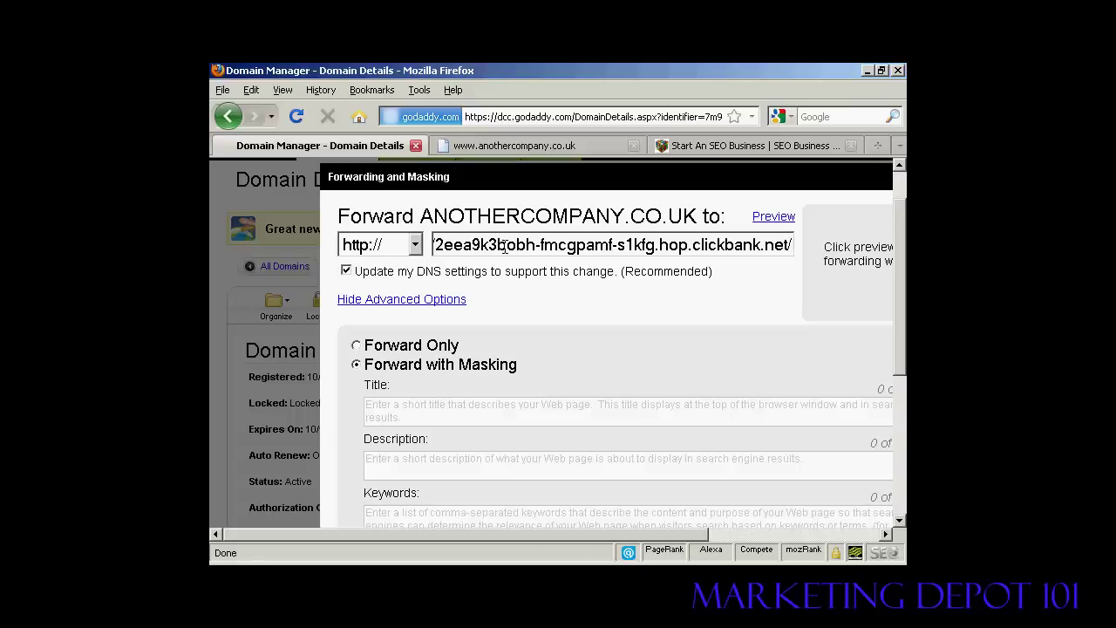
pyautogui.press('Left')
pyautogui.press('Left')
pyautogui.press('Left')
pyautogui.press('Left')
pyautogui.press('Left')
pyautogui.press('Left')
pyautogui.press('Left')
pyautogui.press('Left')
pyautogui.press('Left')
pyautogui.press('Left')
pyautogui.press('Left')
pyautogui.press('Left')
pyautogui.press('Left')
pyautogui.press('Left')
pyautogui.press('Left')
pyautogui.press('Left')
pyautogui.press('Left')
pyautogui.press('Left')
pyautogui.press('Left')
pyautogui.press('Left')
pyautogui.press('Left')
pyautogui.press('Left')
pyautogui.press('Left')
pyautogui.press('Left')
pyautogui.press('Left')
pyautogui.press('Left')
pyautogui.press('Left')
pyautogui.press('Left')
pyautogui.press('Left')
pyautogui.press('Left')
pyautogui.press('Left')
pyautogui.press('Left')
pyautogui.press('Left')
pyautogui.press('Left')
pyautogui.press('Left')
pyautogui.press('Left')
pyautogui.press('Left')
pyautogui.press('Left')
pyautogui.press('Left')
pyautogui.press('Left')
pyautogui.press('Left')
pyautogui.press('Left')
pyautogui.press('Left')
pyautogui.press('Left')
pyautogui.press('Left')
pyautogui.press('Left')
pyautogui.press('Left')
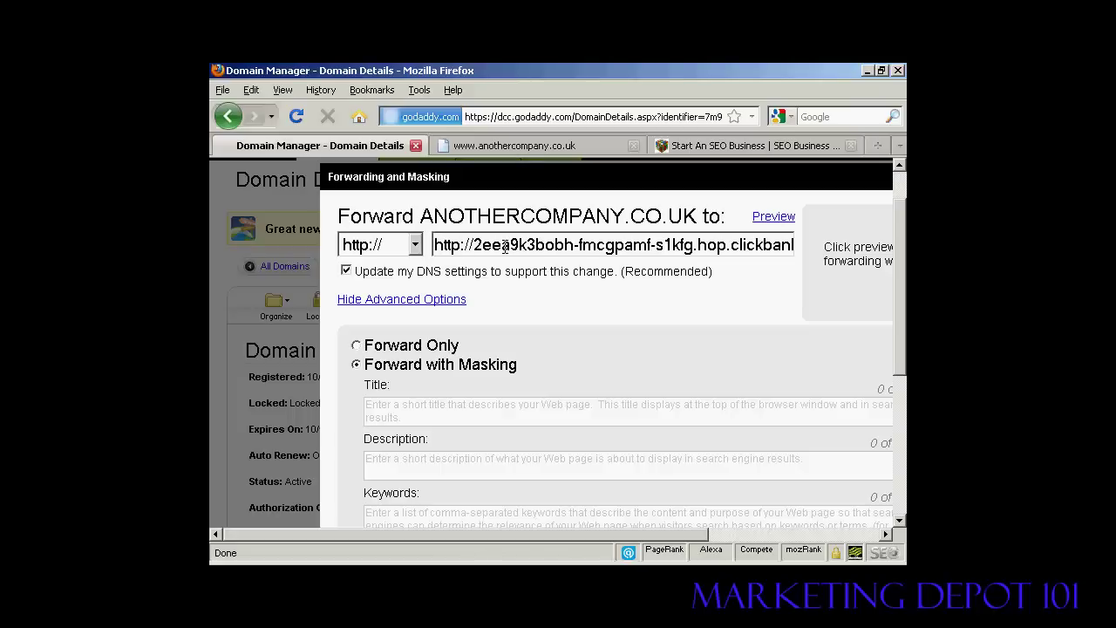
pyautogui.press('Delete')
pyautogui.press('Delete')
pyautogui.press('Delete')
pyautogui.press('Delete')
pyautogui.press('Delete')
pyautogui.press('Delete')
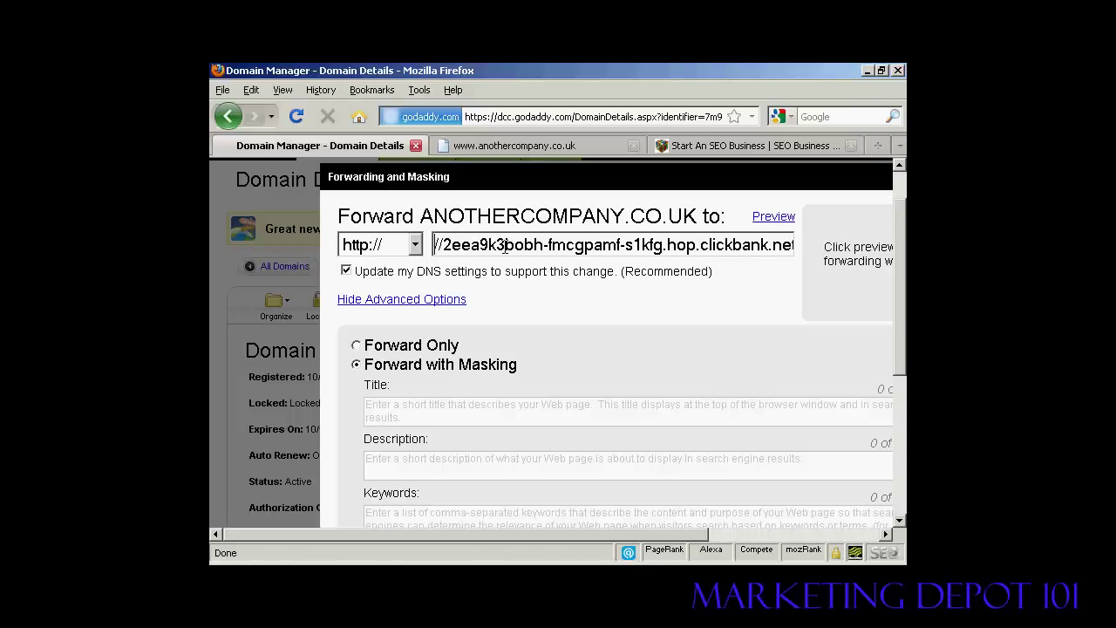
pyautogui.press('Delete')
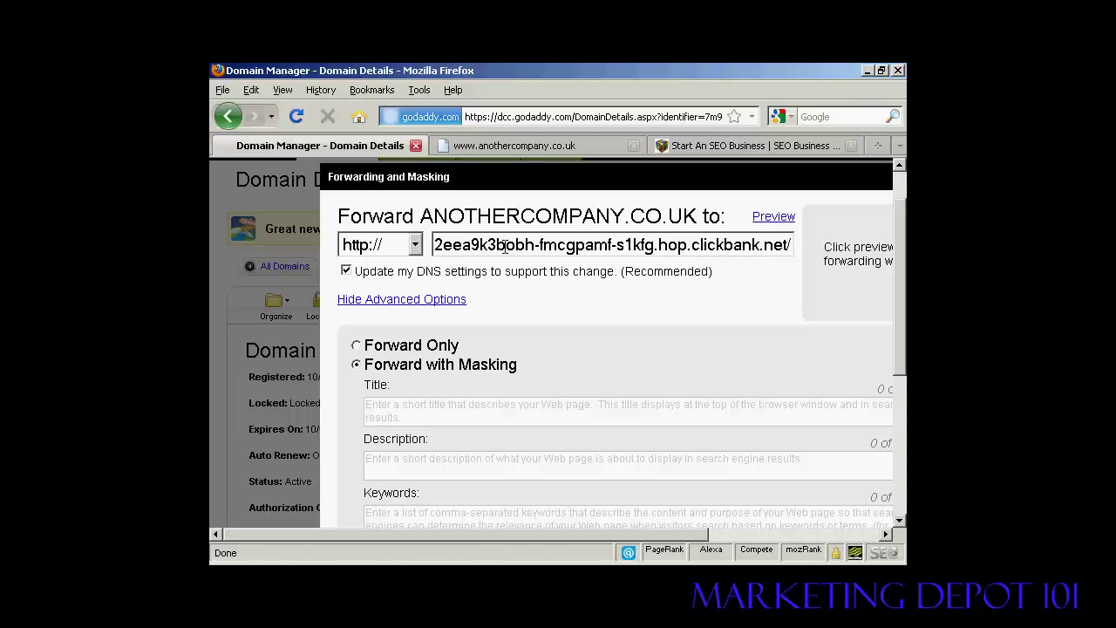
pyautogui.moveTo(902, 255); pyautogui.dragTo(904, 319)
pyautogui.click(398, 273)
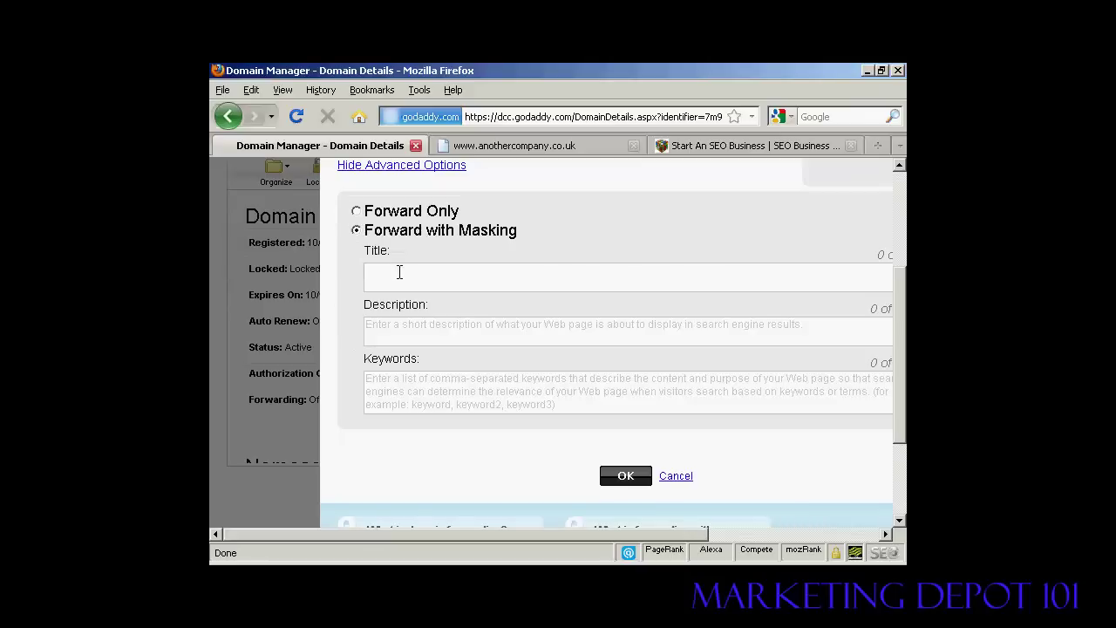
# - Enter the title 'This is a redirect | Neat eh?' and the description 'This is a redirect'
pyautogui.write('This is a redirect | Neat eh?')
pyautogui.click(491, 320)
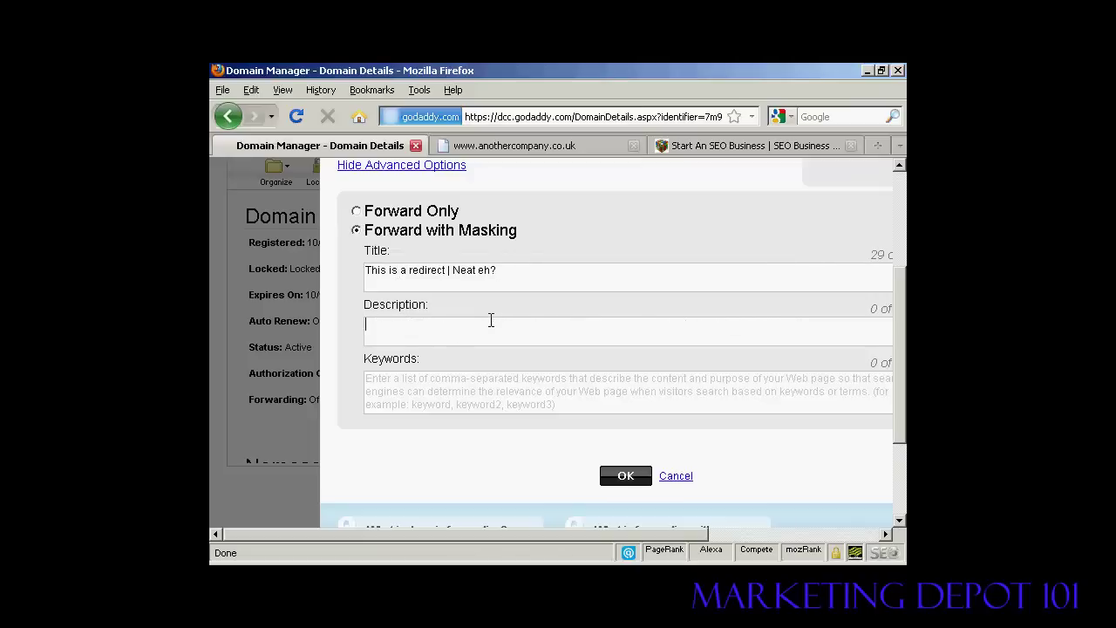
pyautogui.write('This is a redirect')
# - Fill in the keywords 'SEO services', correcting the misspelled first letters
pyautogui.click(411, 386)
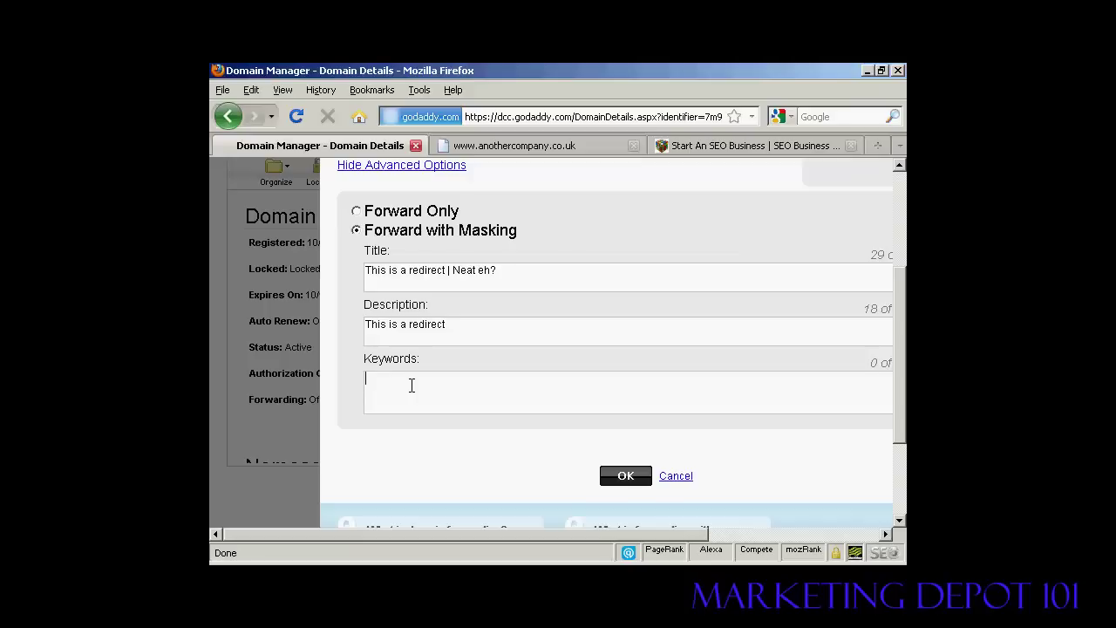
pyautogui.write('SEO services')
pyautogui.moveTo(904, 339)
pyautogui.mouseDown()
pyautogui.moveTo(903, 261)
pyautogui.moveTo(903, 360)
pyautogui.mouseUp()
# - Confirm the masked forwarding settings with OK
pyautogui.click(626, 435)
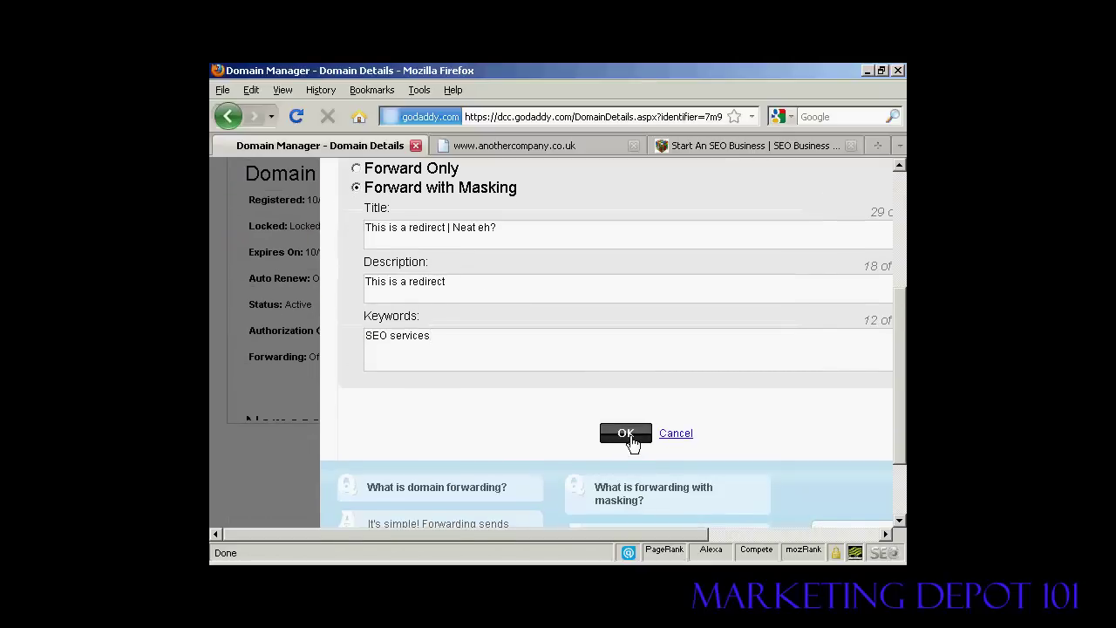